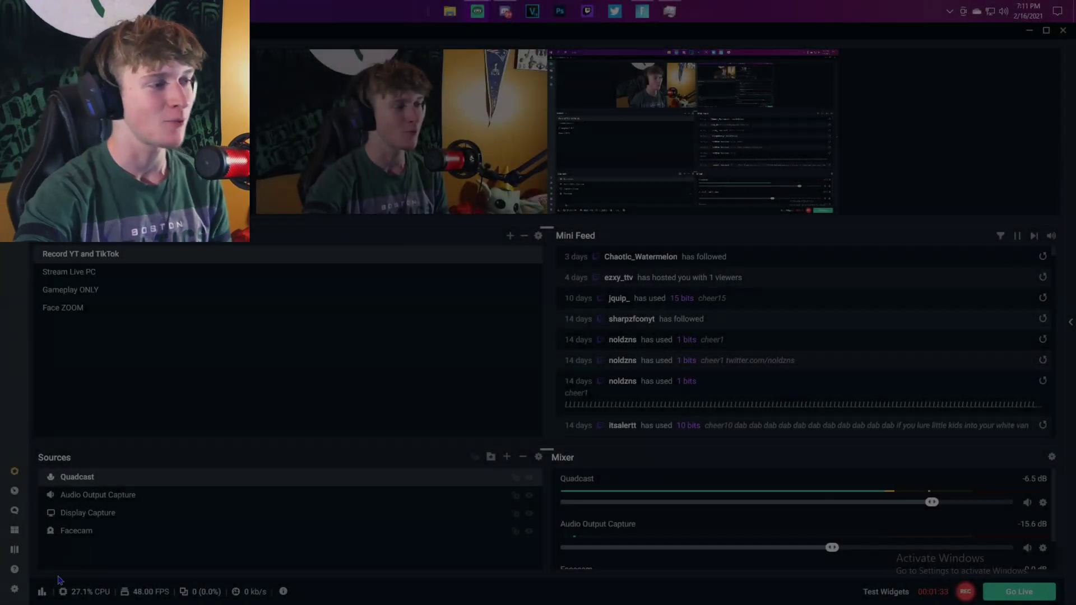
# Step: Review Streamlabs OBS video settings, then the Output recording options (mp4, E:\Unedited Videos, 3840x1080)
pyautogui.click(15, 589)
pyautogui.click(341, 216)
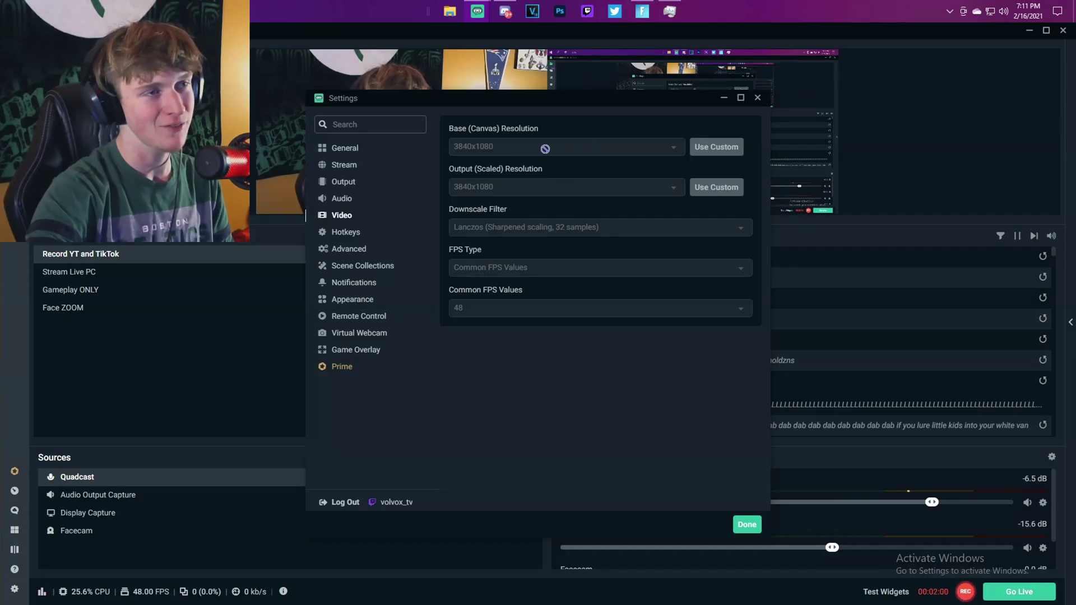
pyautogui.click(343, 182)
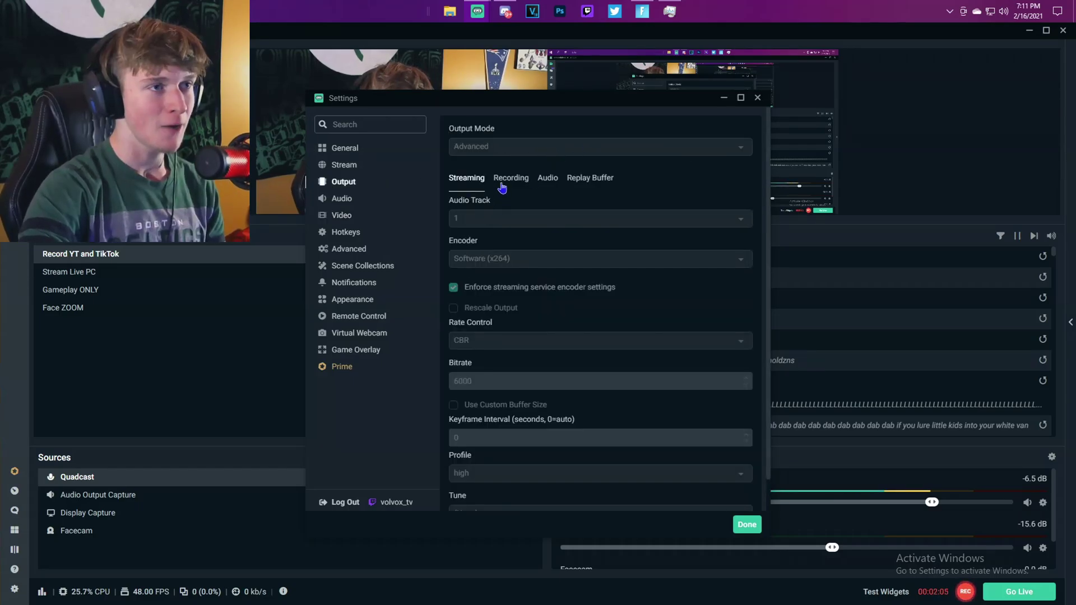
pyautogui.click(509, 175)
pyautogui.scroll(-2, 532, 411)
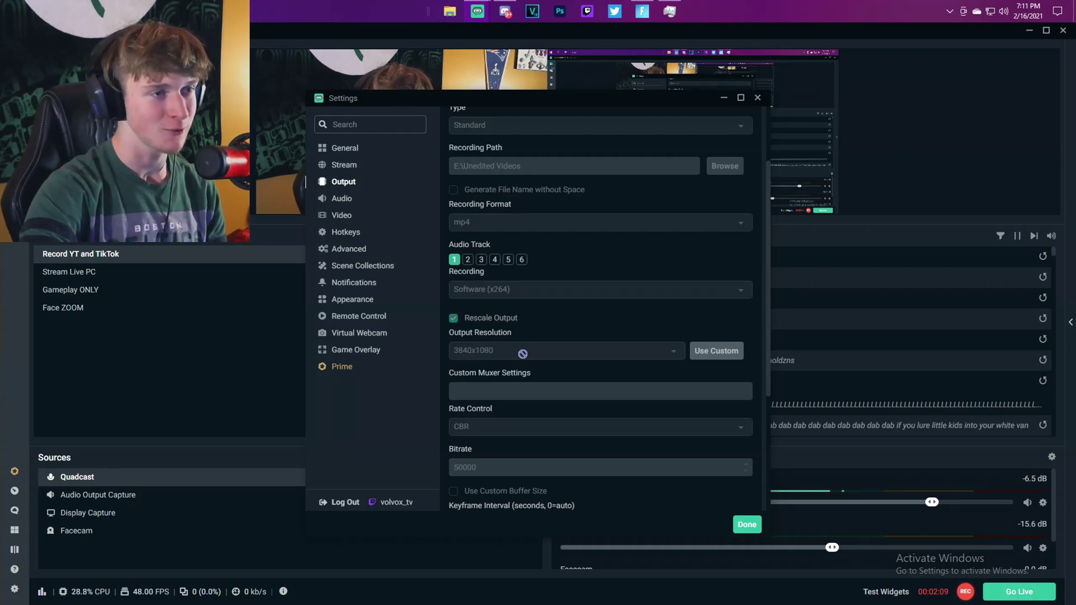
pyautogui.scroll(2, 601, 351)
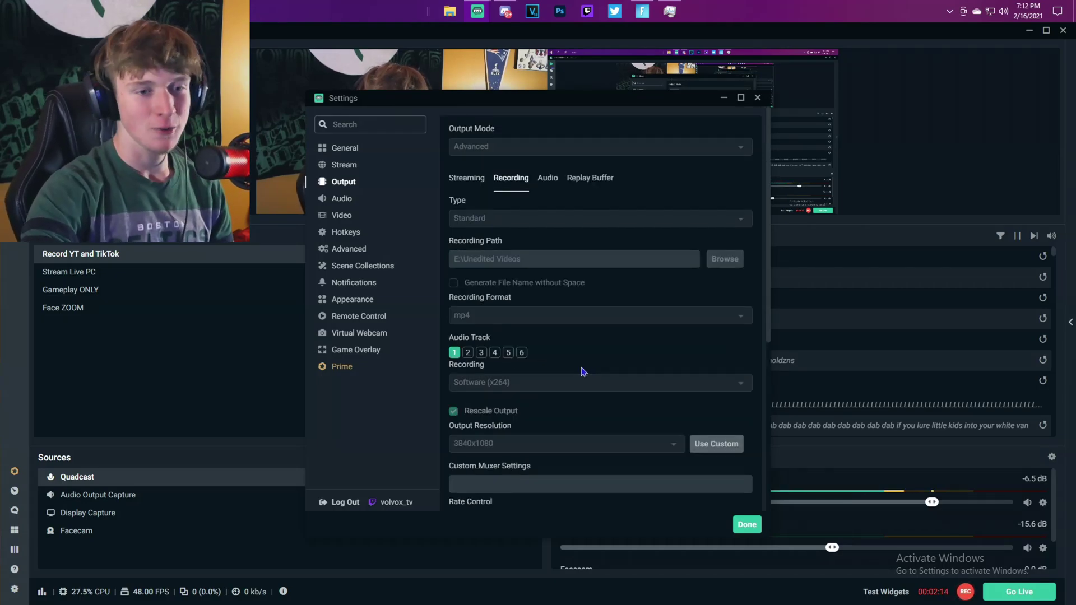
pyautogui.scroll(-5, 493, 443)
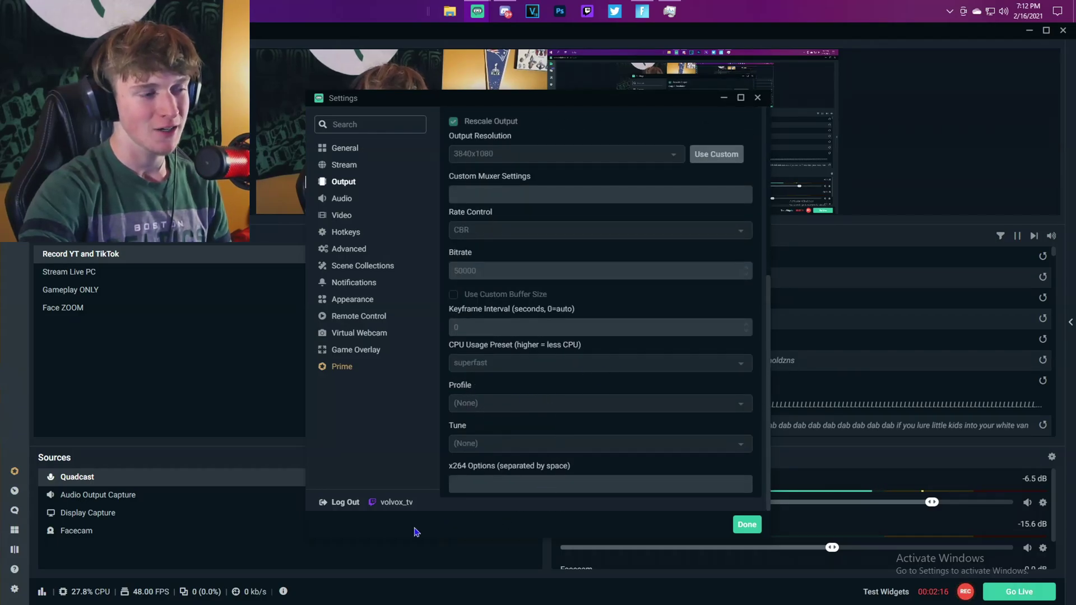
pyautogui.scroll(5, 579, 411)
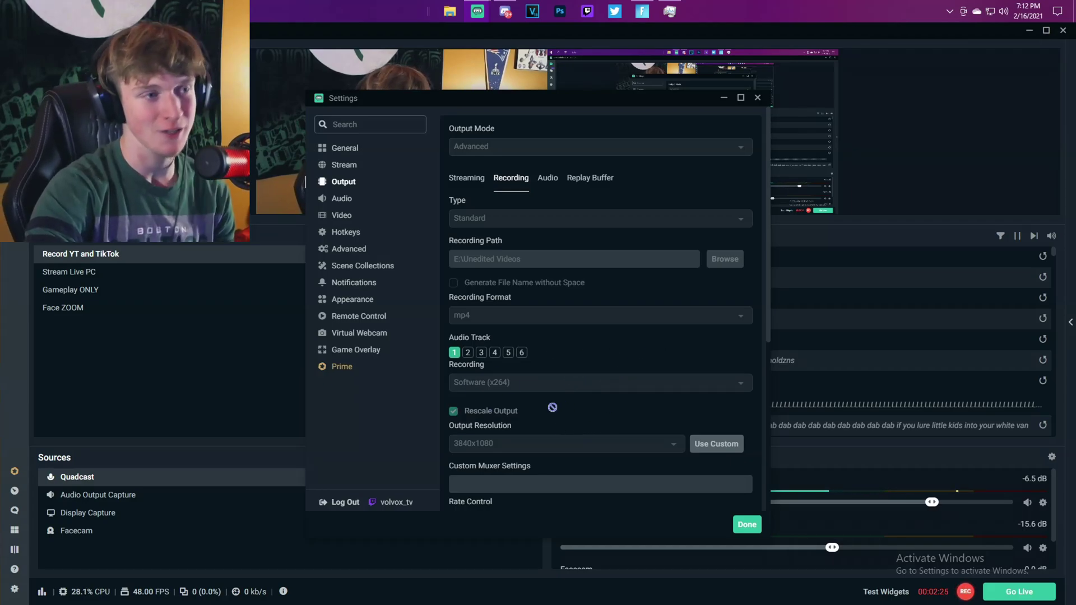
# Step: Close Streamlabs OBS settings with Done, returning to the main window
pyautogui.click(746, 526)
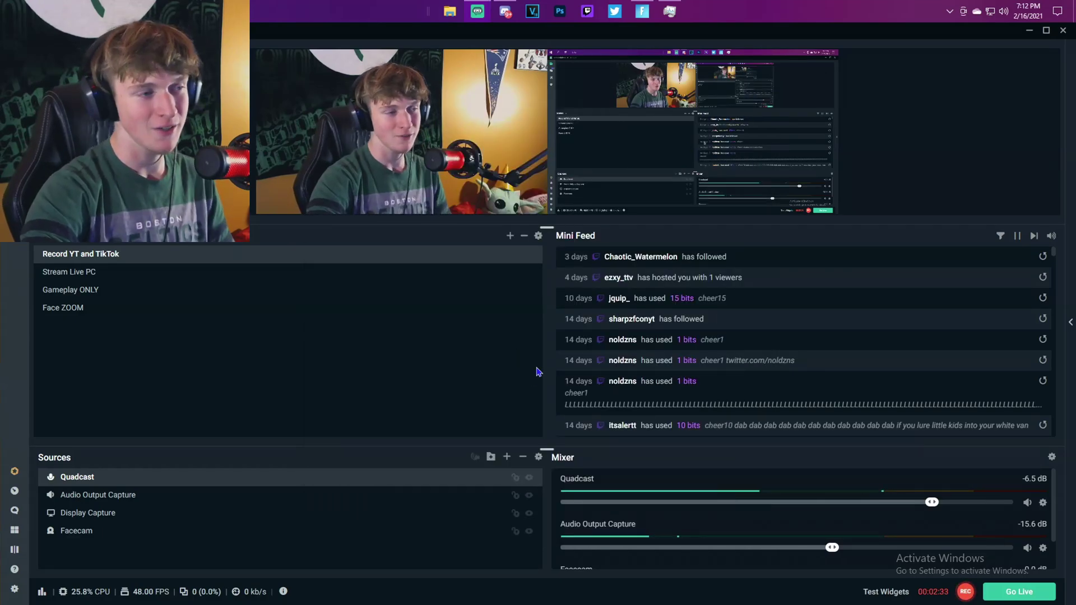
pyautogui.moveTo(168, 476)
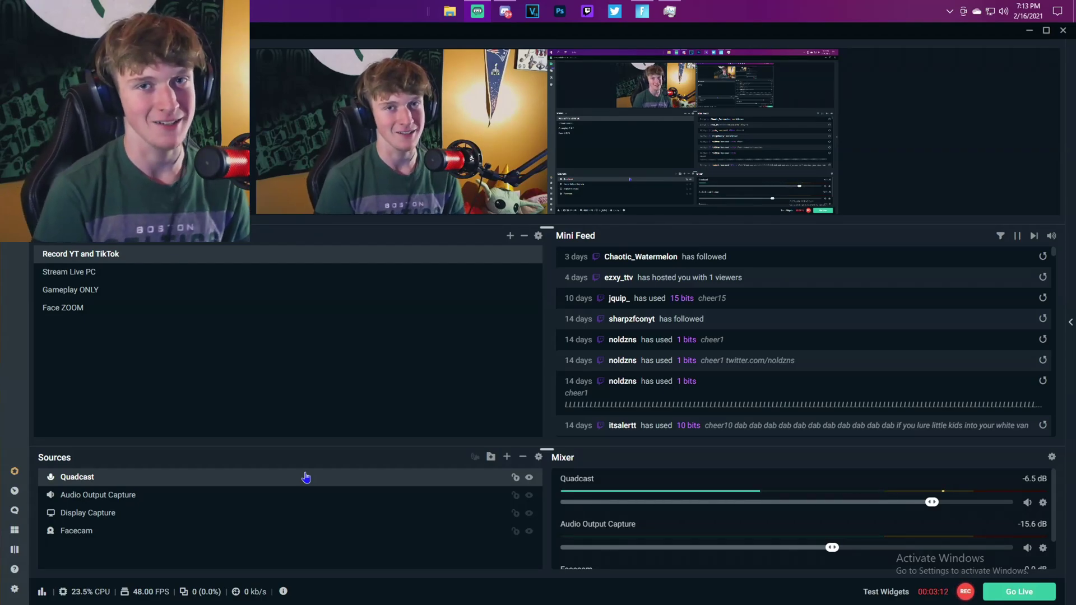
pyautogui.click(1030, 32)
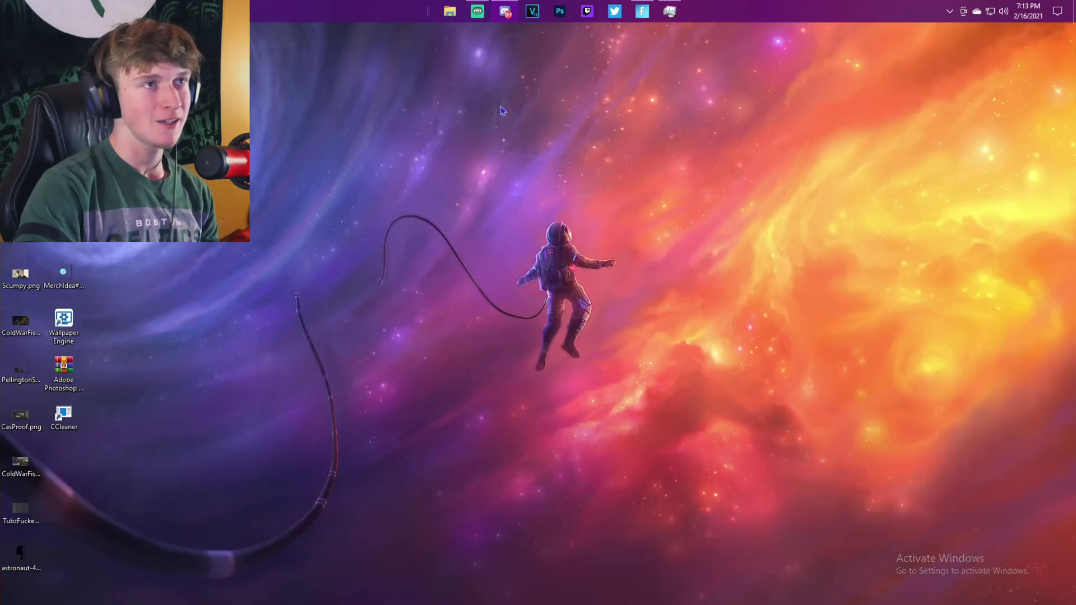
pyautogui.click(543, 13)
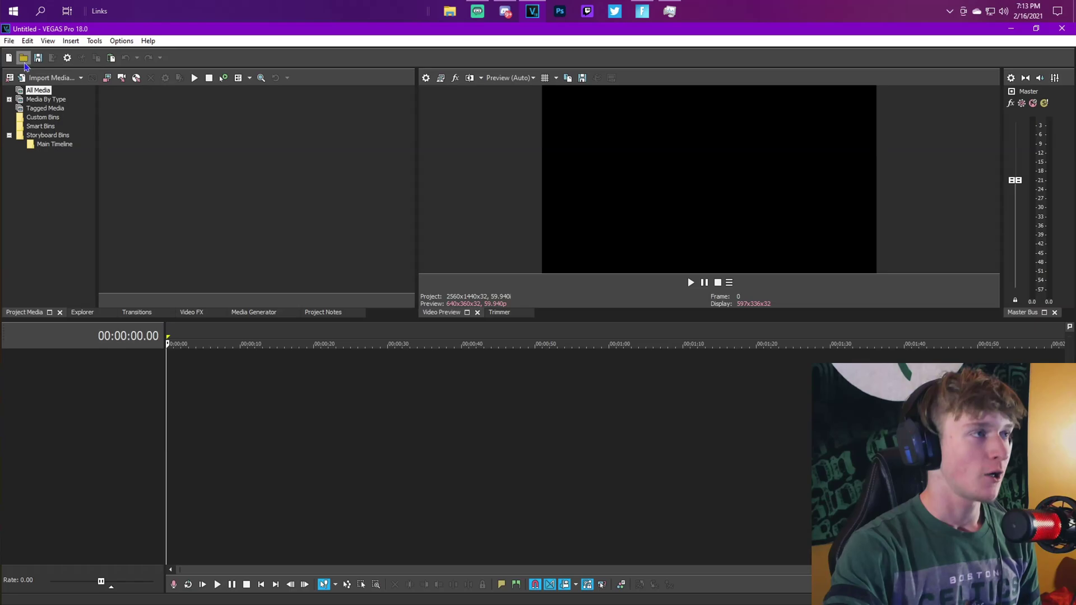
pyautogui.click(9, 40)
pyautogui.moveTo(22, 169)
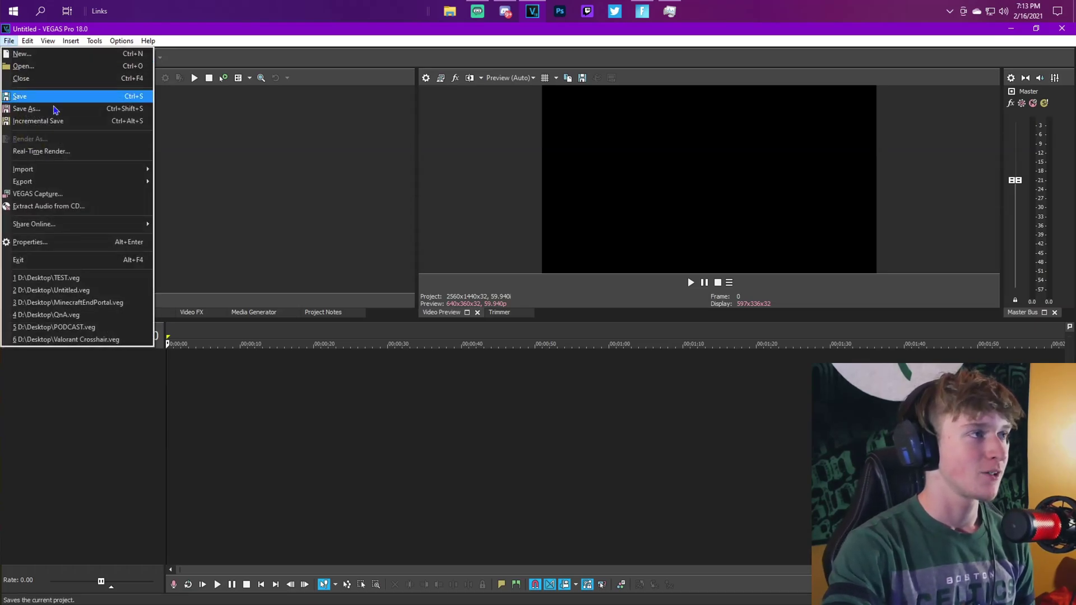
pyautogui.click(193, 169)
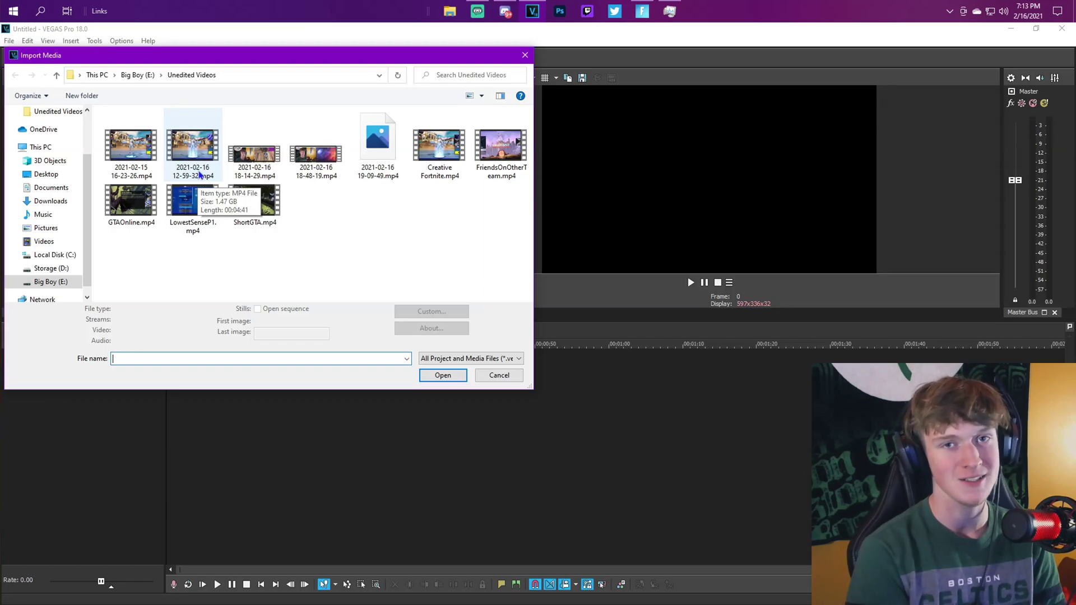
pyautogui.click(254, 154)
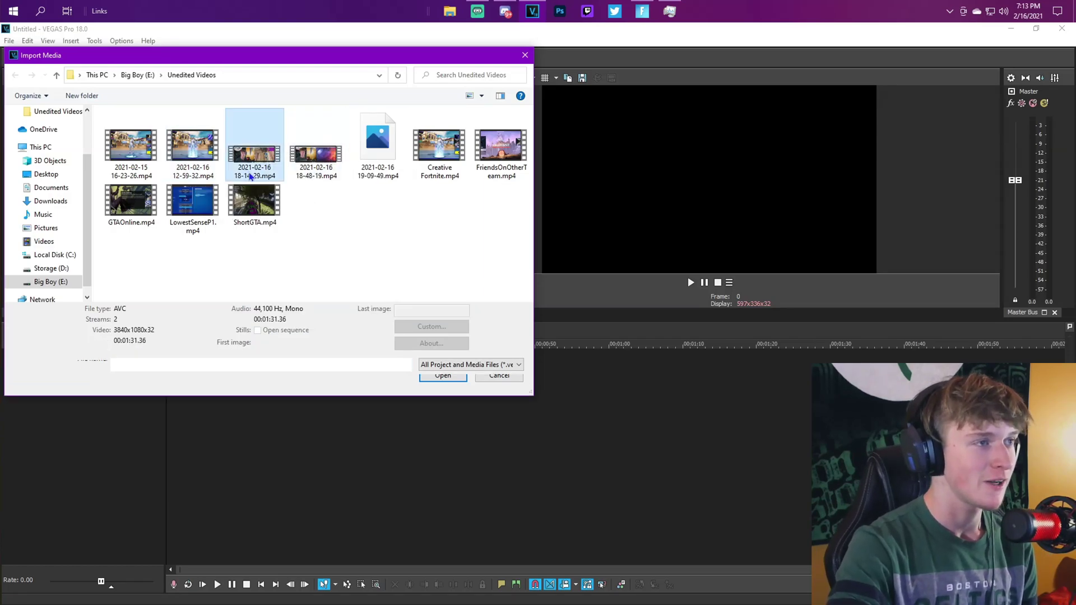
pyautogui.click(442, 375)
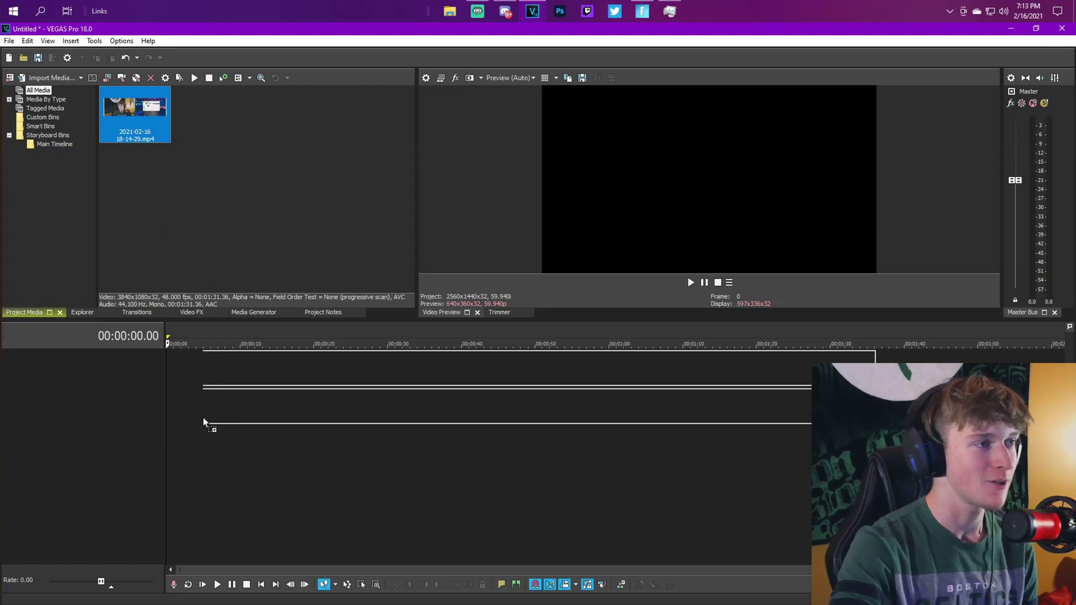
# Step: Place the recording on the timeline and paste a copy after it at the clip's end
pyautogui.moveTo(134, 146); pyautogui.dragTo(168, 423)
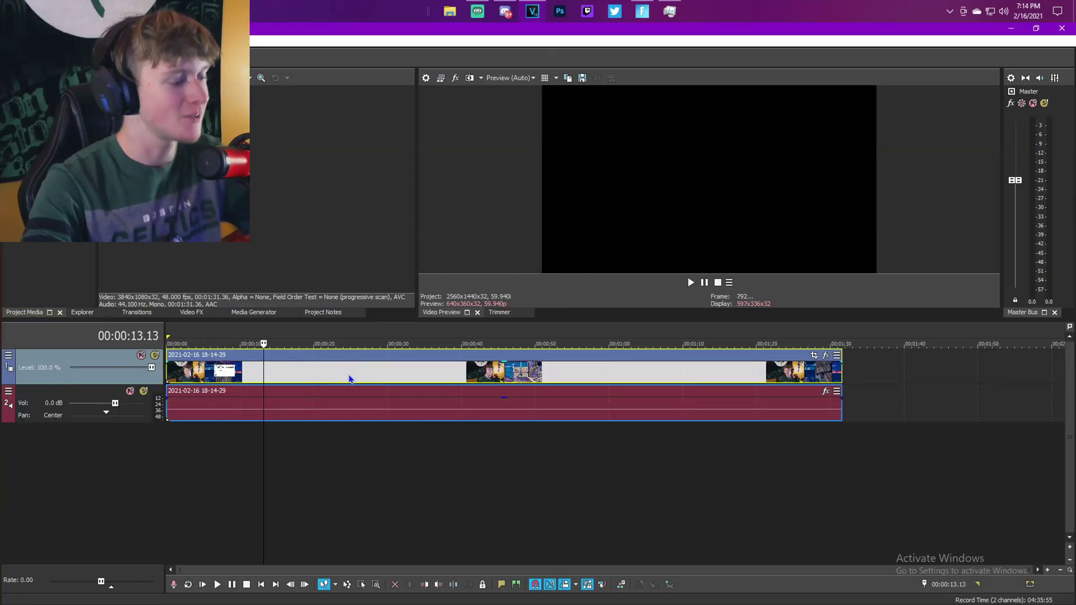
pyautogui.click(850, 329)
pyautogui.hotkey('ctrl', 'v')
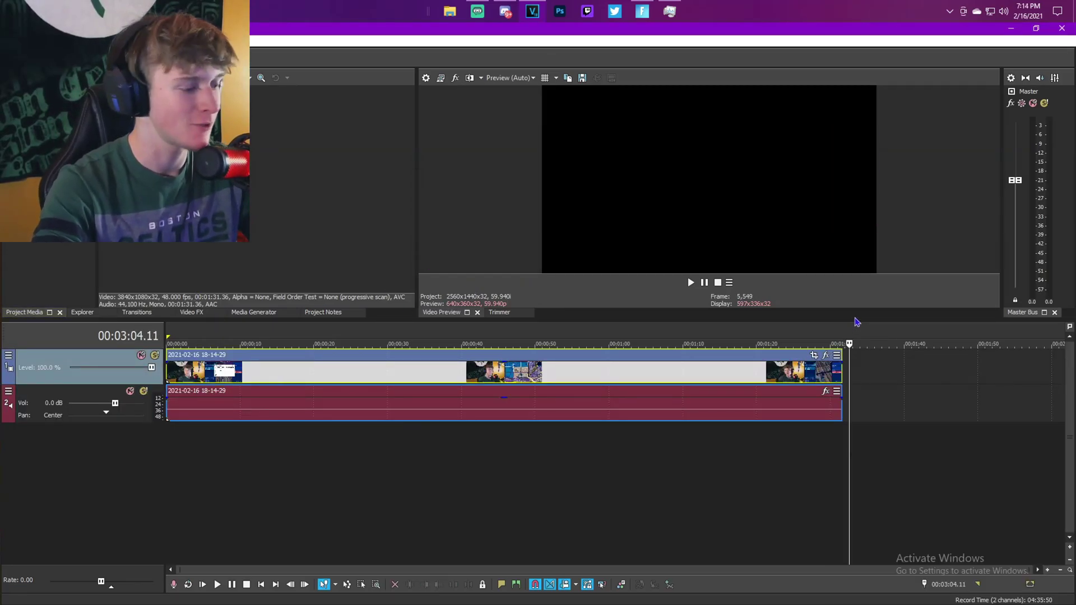
# Step: Remove the extra audio track, add a top video track, and move the second clip onto it at 0:00
pyautogui.rightClick(499, 442)
pyautogui.click(528, 354)
pyautogui.rightClick(579, 440)
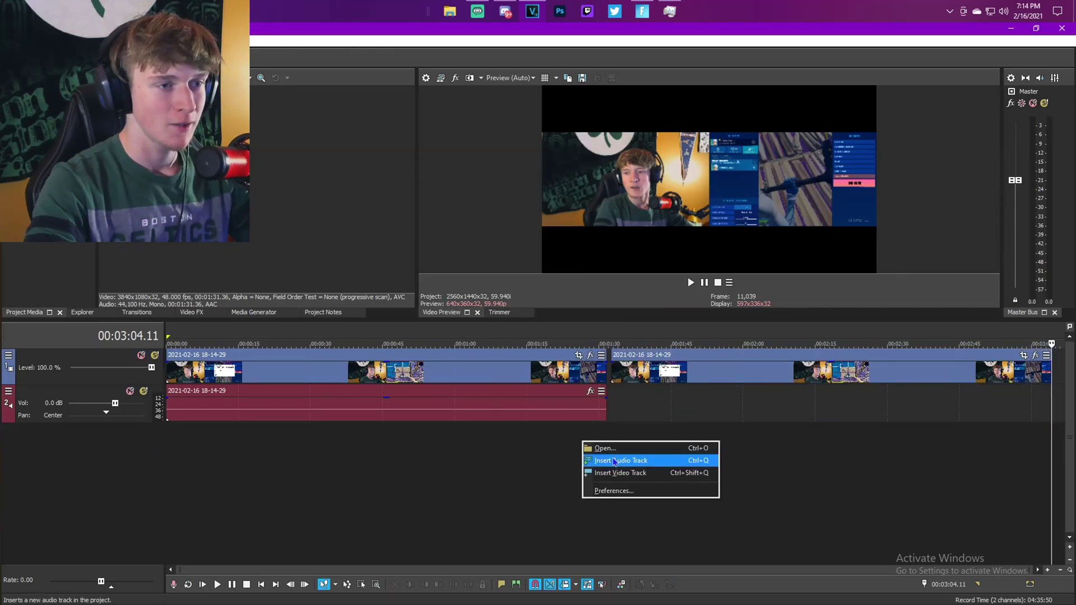
pyautogui.click(622, 471)
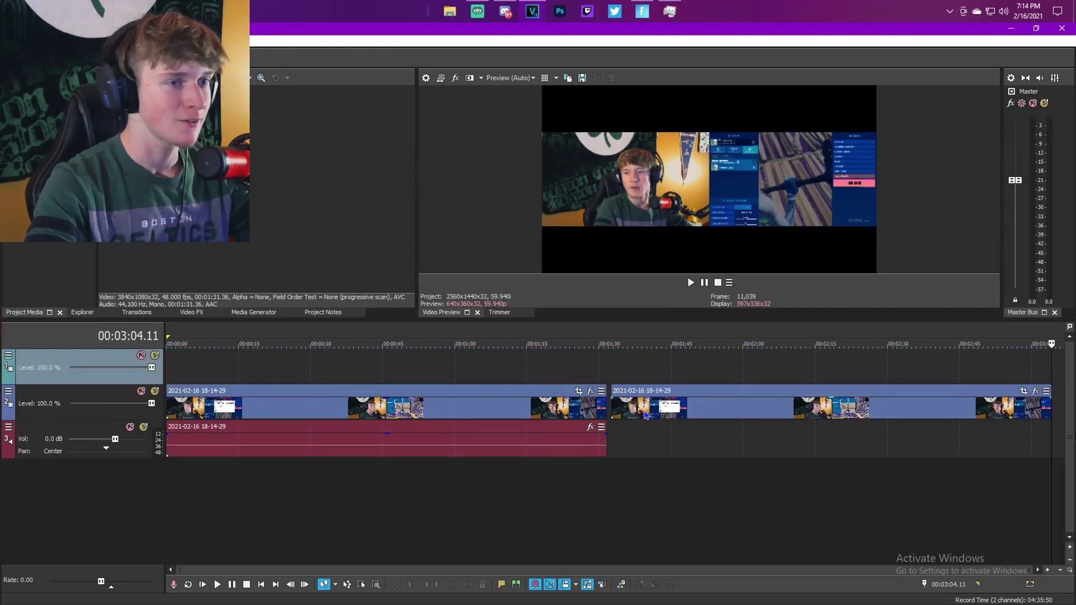
pyautogui.moveTo(884, 393); pyautogui.dragTo(439, 356)
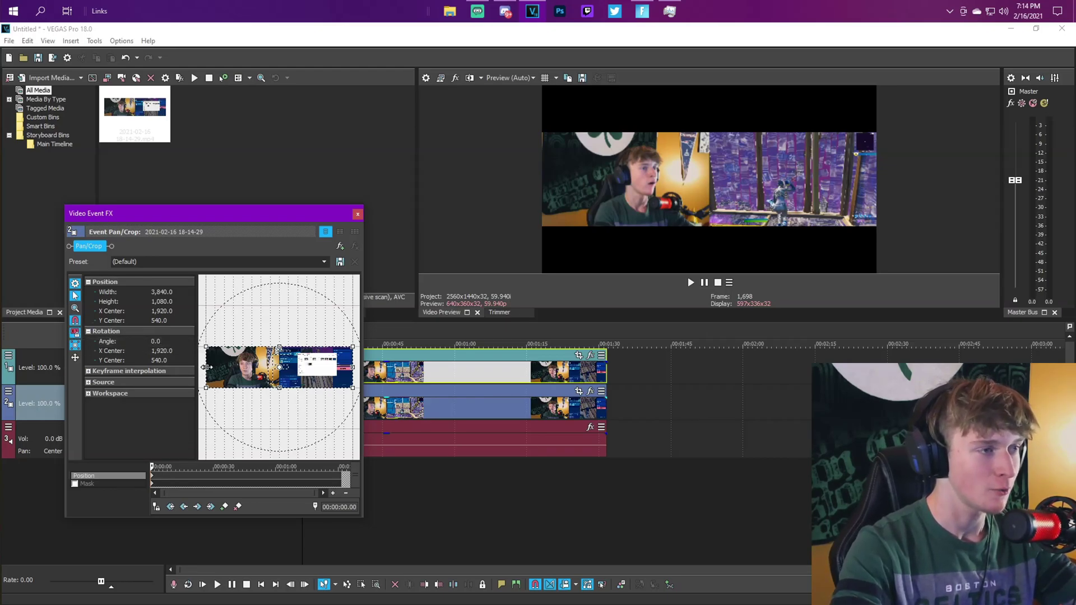
# Step: Crop the top clip's Pan/Crop frame to the right-hand gameplay half, about 1,920 wide
pyautogui.moveTo(206, 367); pyautogui.dragTo(274, 367)
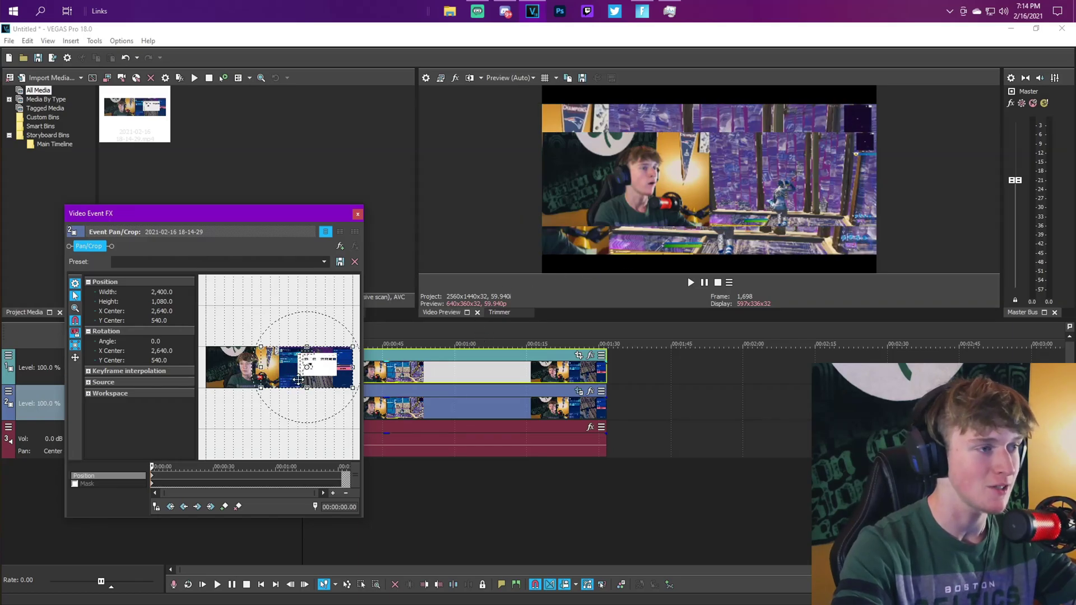
pyautogui.moveTo(264, 367); pyautogui.dragTo(300, 368)
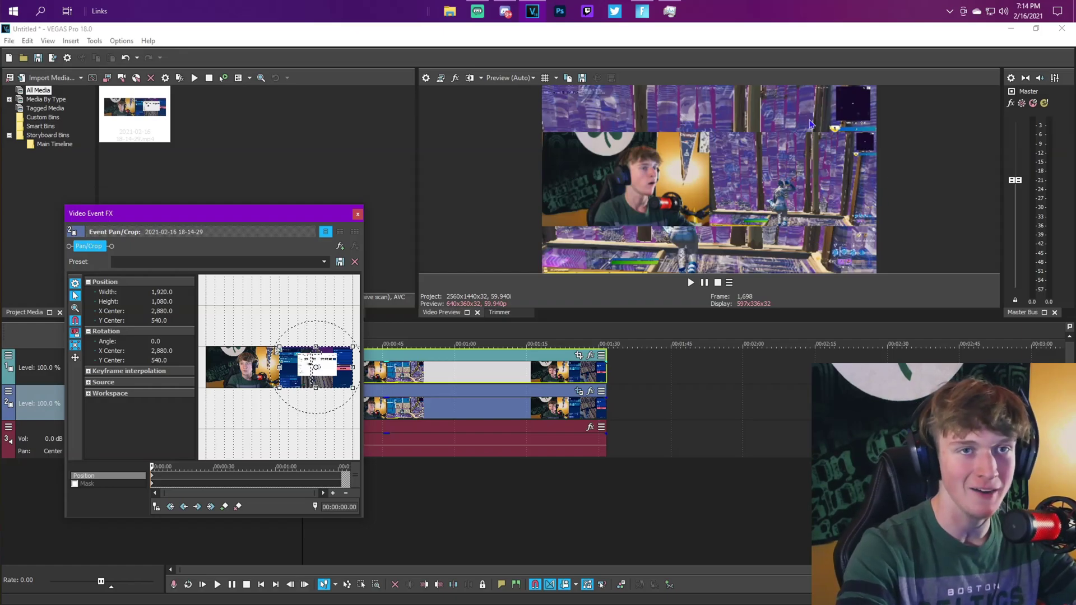
pyautogui.press('Escape')
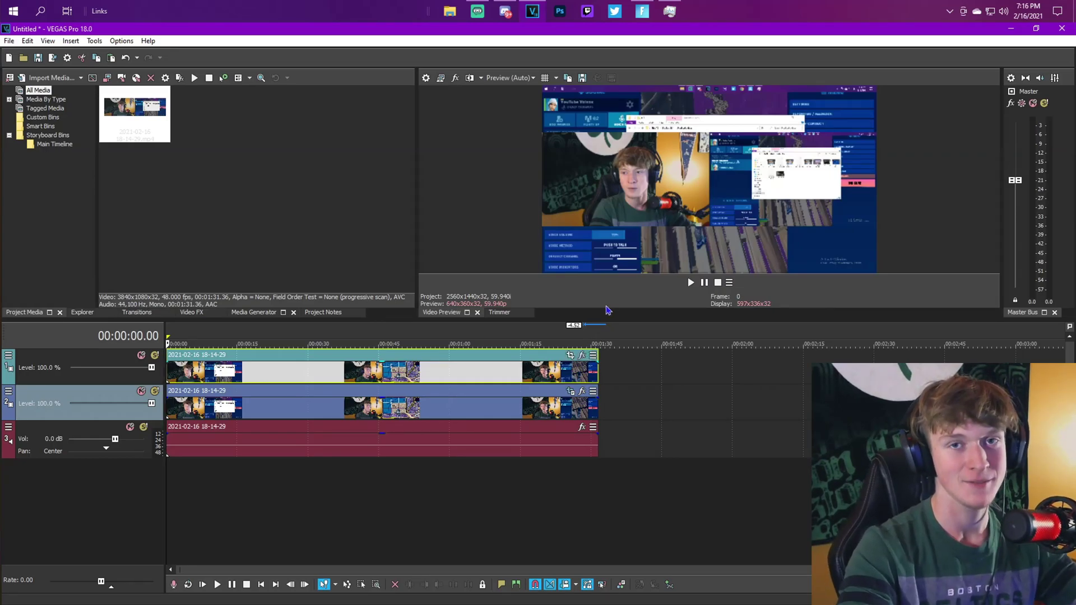
# Step: Enlarge the lower clip's Pan/Crop frame to 4,800×2,700 so the facecam shrinks top-left
pyautogui.click(569, 355)
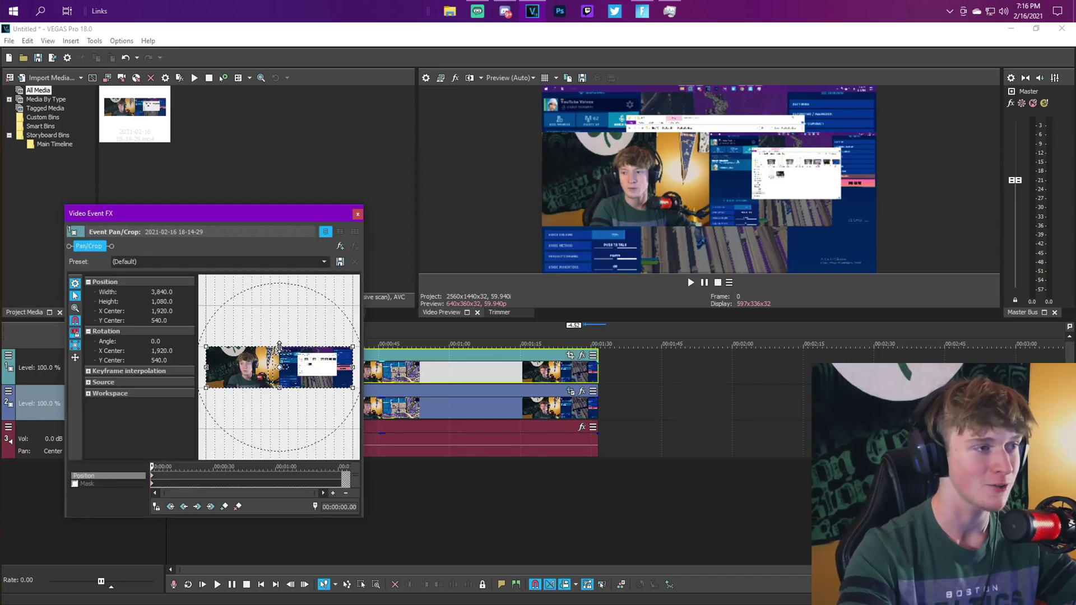
pyautogui.moveTo(279, 346); pyautogui.dragTo(279, 283)
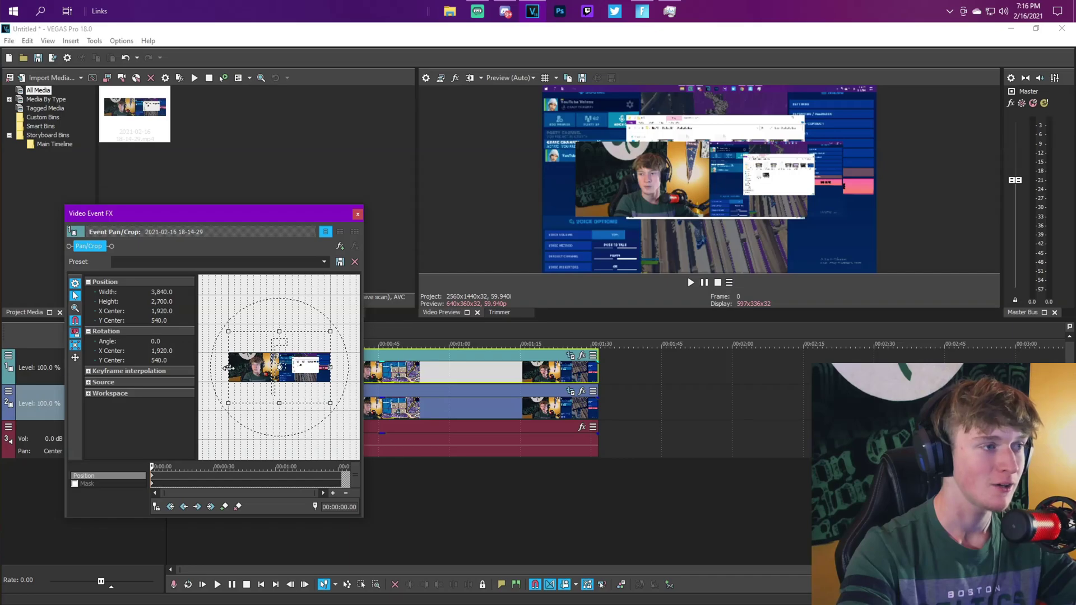
pyautogui.moveTo(227, 367)
pyautogui.mouseDown()
pyautogui.moveTo(208, 366)
pyautogui.moveTo(240, 388)
pyautogui.mouseUp()
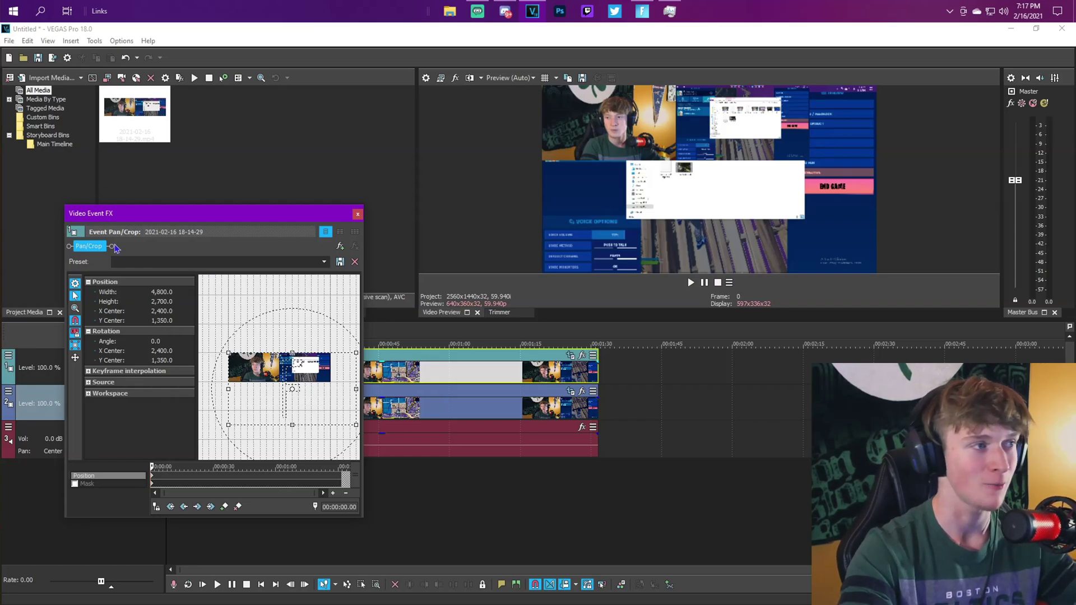
# Step: Add VEGAS Crop to the lower clip, anchored Left with X Crop reduced
pyautogui.click(340, 248)
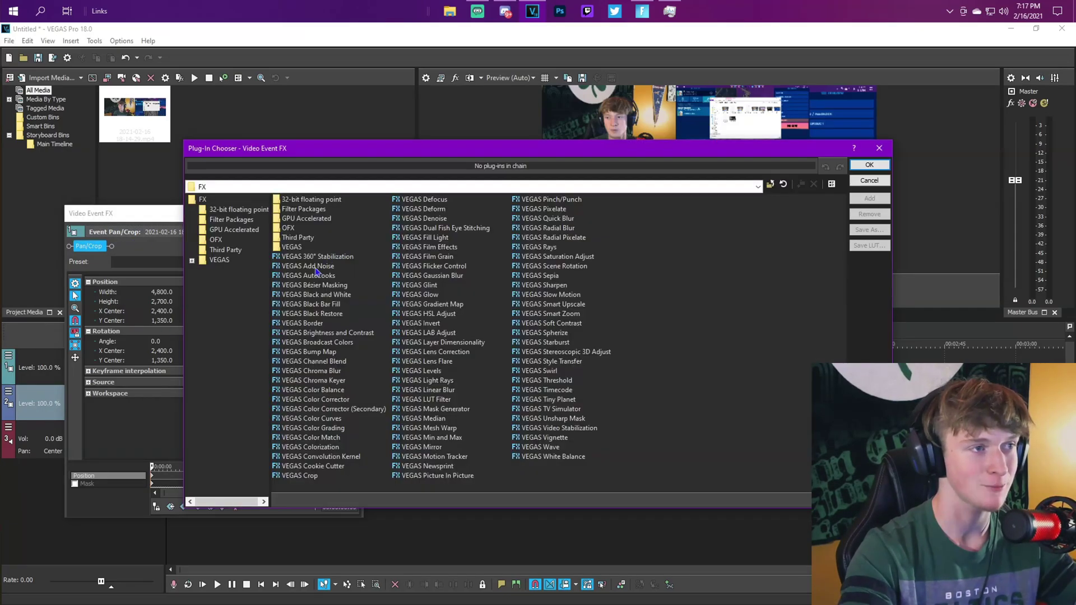
pyautogui.click(299, 475)
pyautogui.click(869, 198)
pyautogui.click(869, 165)
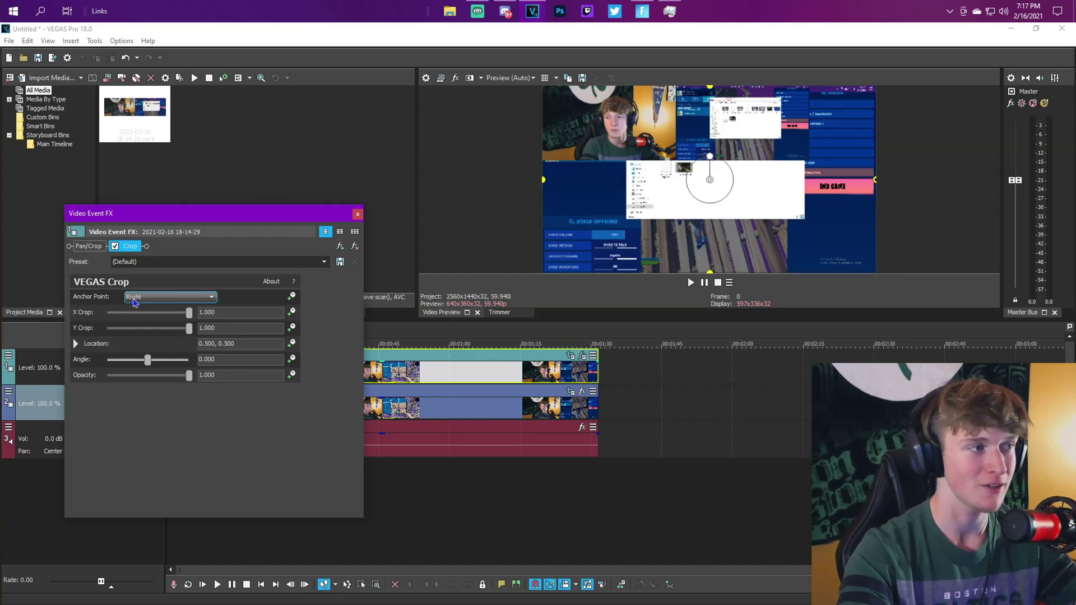
pyautogui.click(147, 297)
pyautogui.click(143, 308)
pyautogui.moveTo(188, 312); pyautogui.dragTo(135, 312)
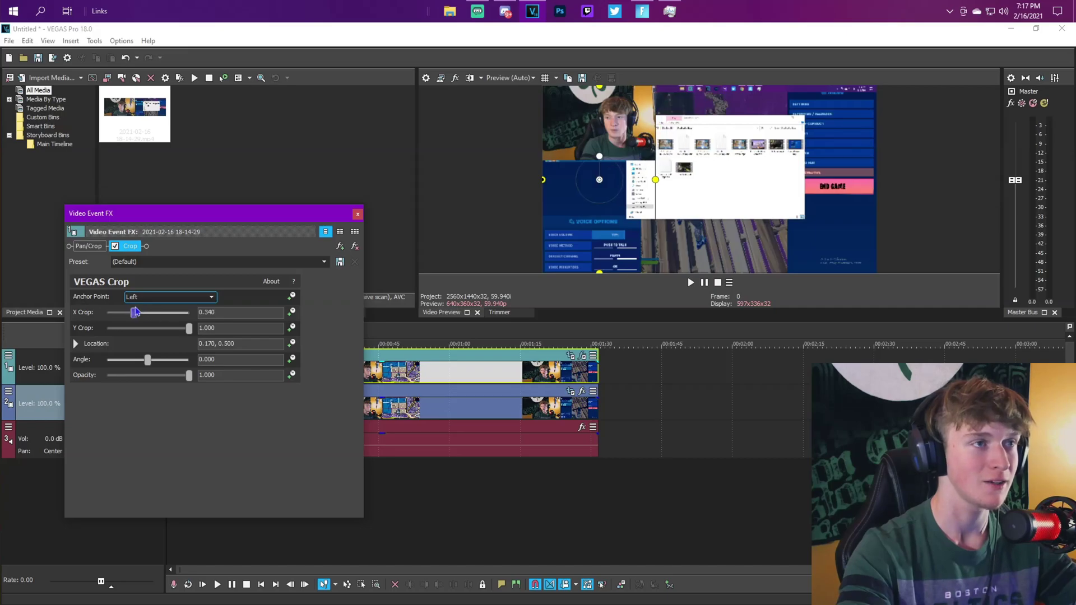
# Step: Shift the Pan/Crop X Center to 2,880 and tighten the crop around the facecam
pyautogui.click(88, 246)
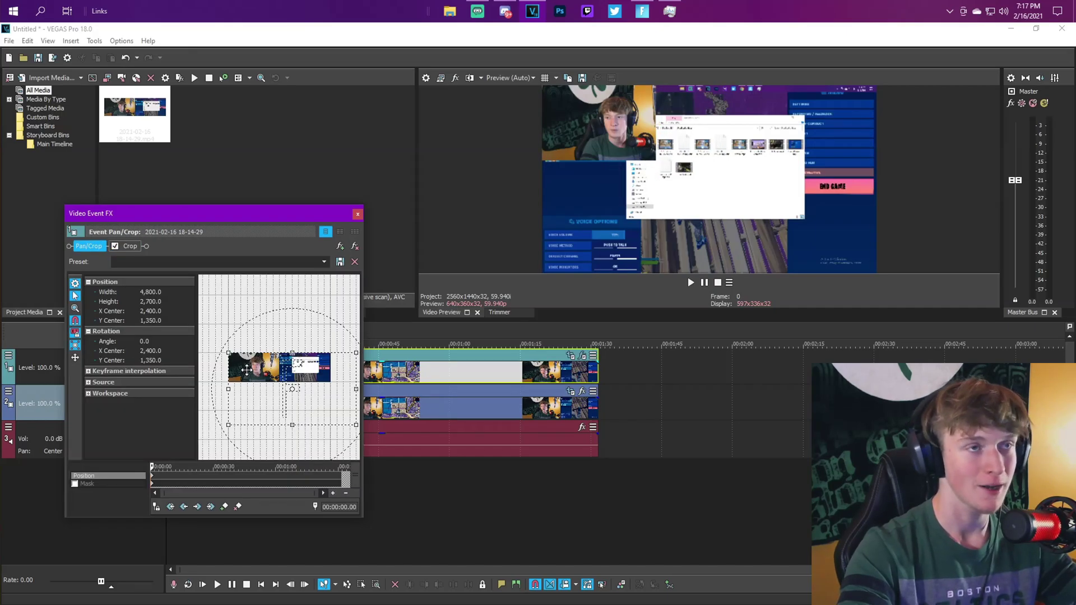
pyautogui.moveTo(247, 370); pyautogui.dragTo(253, 369)
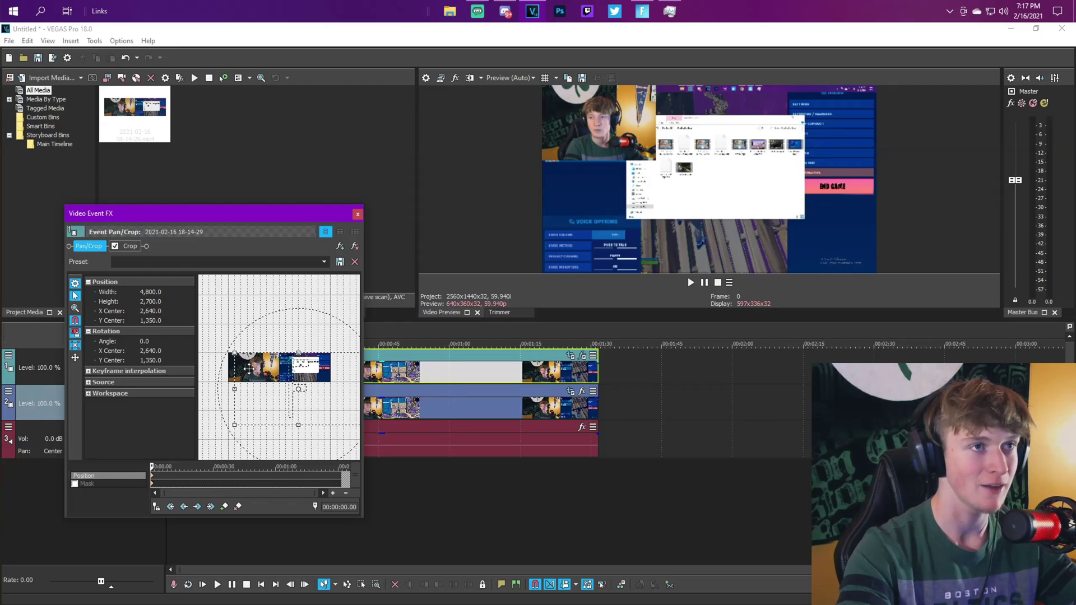
pyautogui.moveTo(250, 368); pyautogui.dragTo(253, 368)
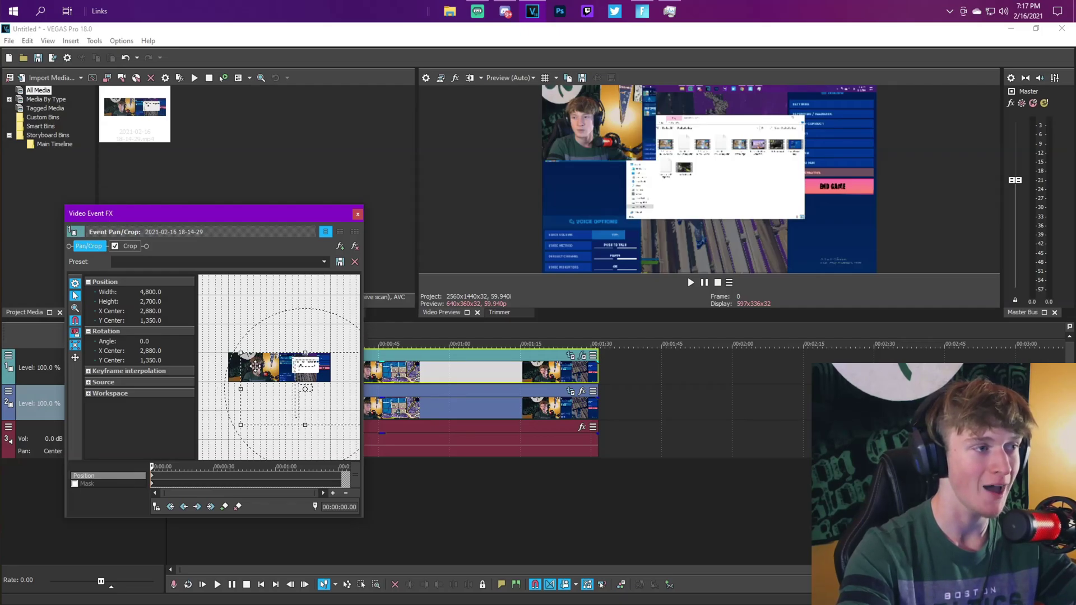
pyautogui.click(130, 246)
pyautogui.moveTo(138, 318); pyautogui.dragTo(130, 318)
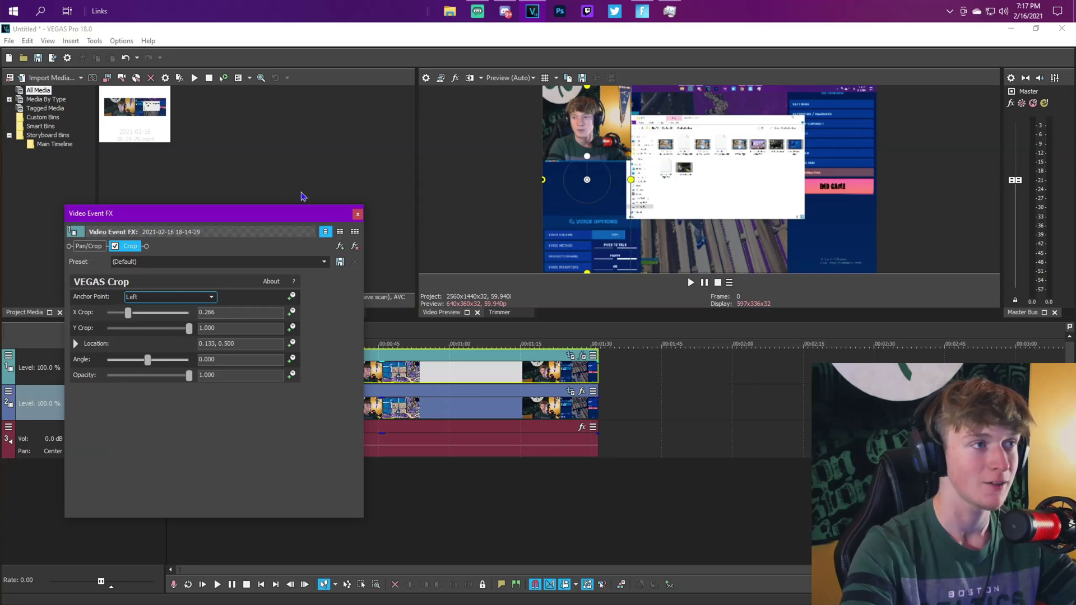
pyautogui.click(357, 214)
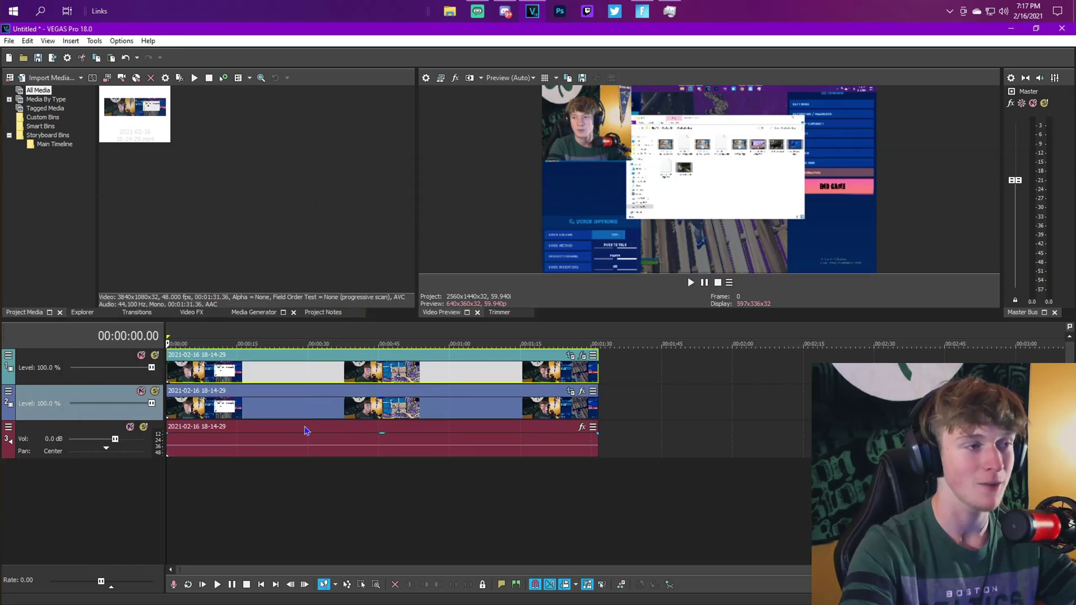